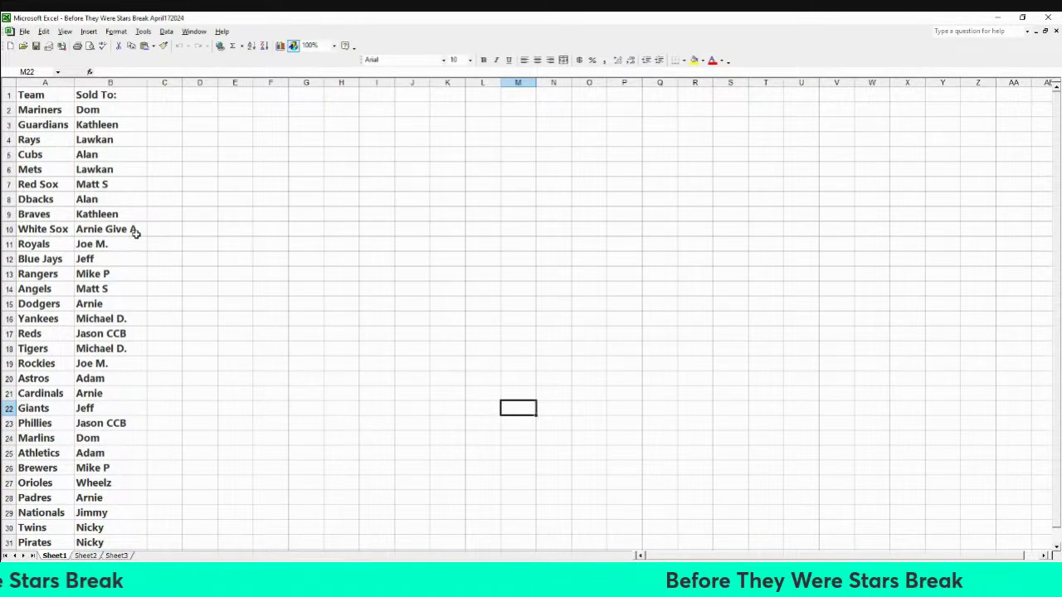
Remove the giveaway note from the White Sox entry in B10, leaving only the buyer's first name
left_click(136, 232)
left_click(146, 72)
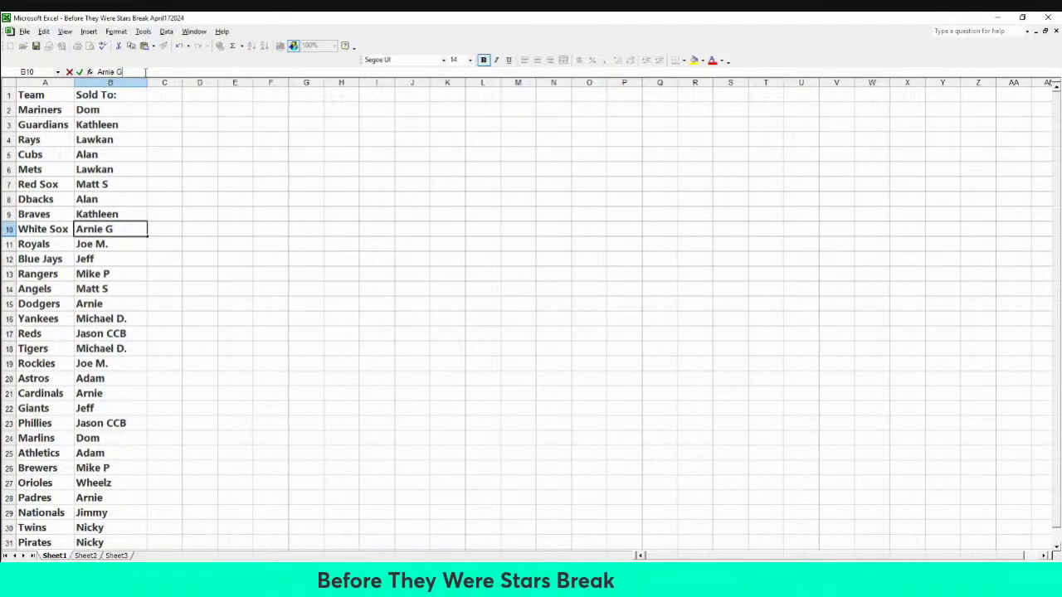
left_click(247, 166)
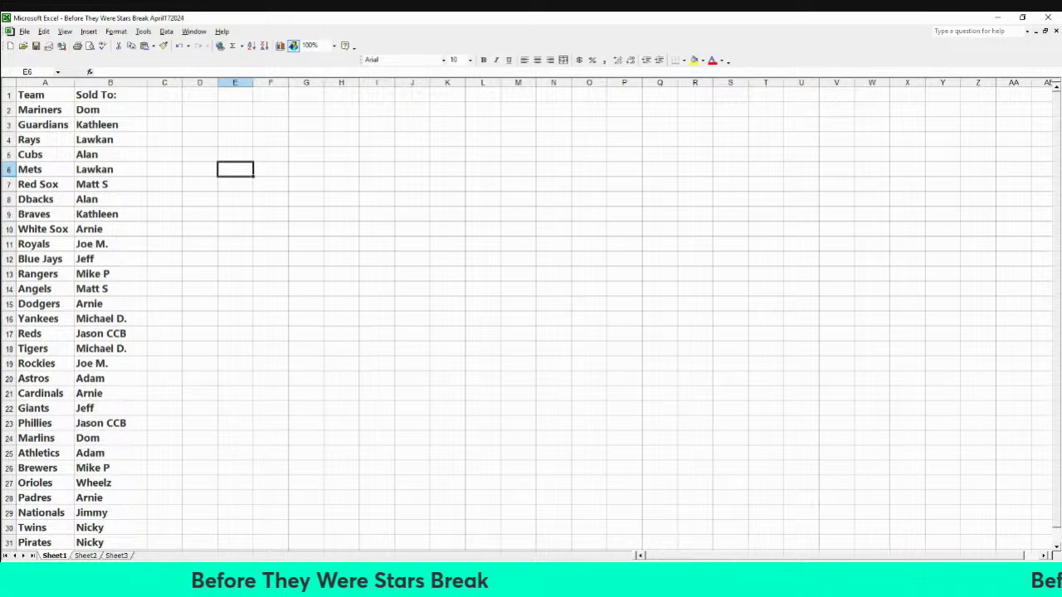
Sort columns A and B together in ascending alphabetical order by team name
left_click(30, 83)
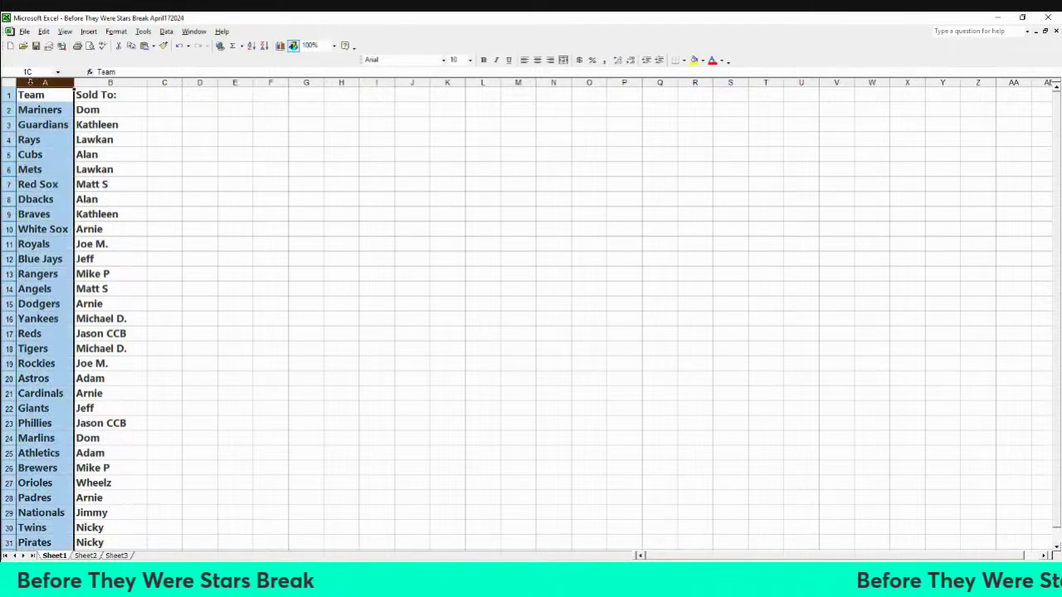
left_click_drag(30, 83, 109, 83)
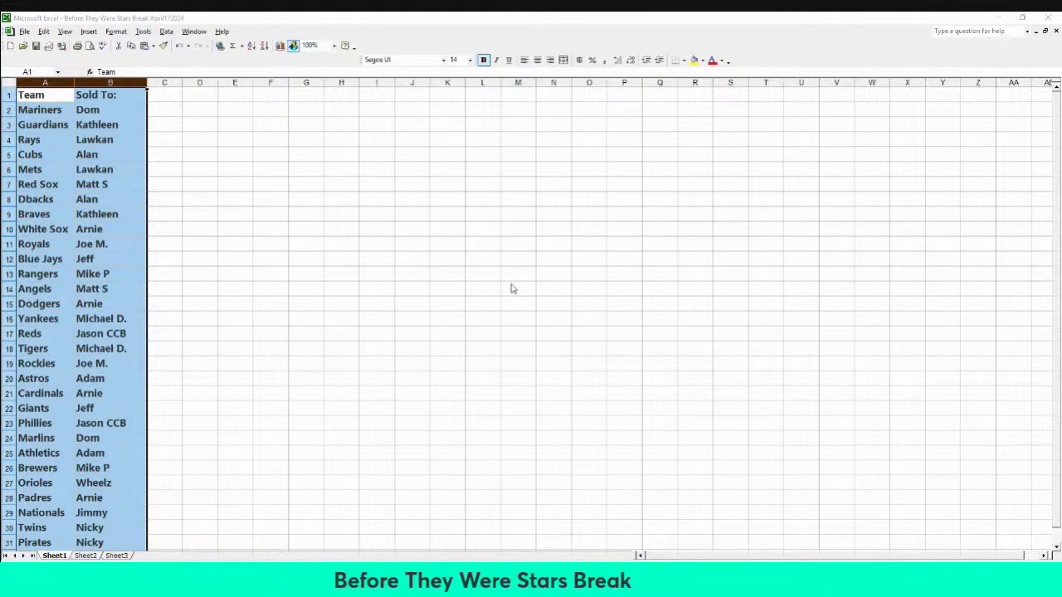
left_click(339, 288)
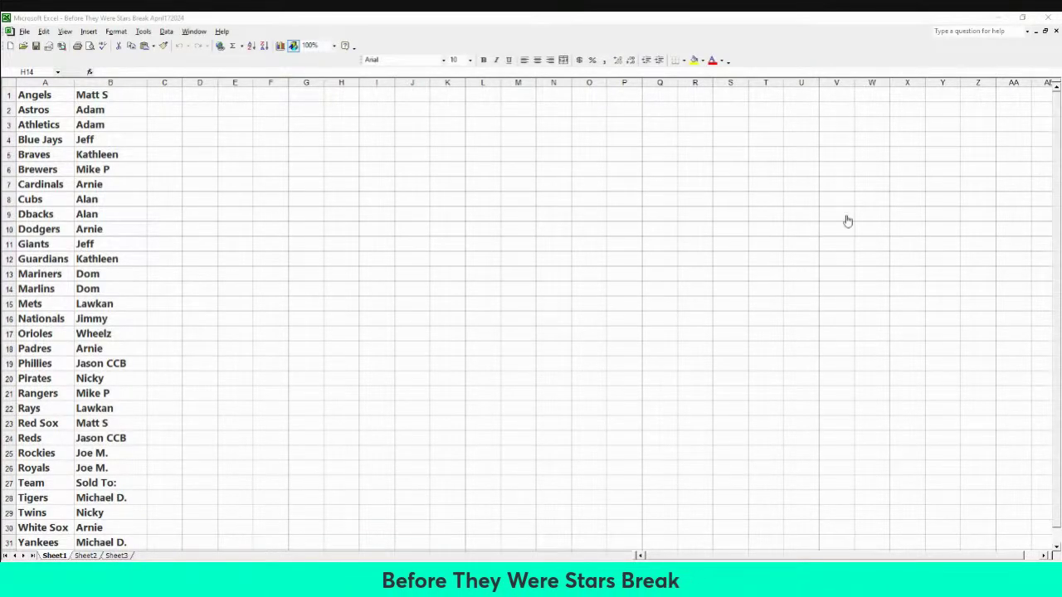
Insert a blank row above the Angels row and move the "Team" and "Sold To:" headers from the list into it
key("alt+Tab")
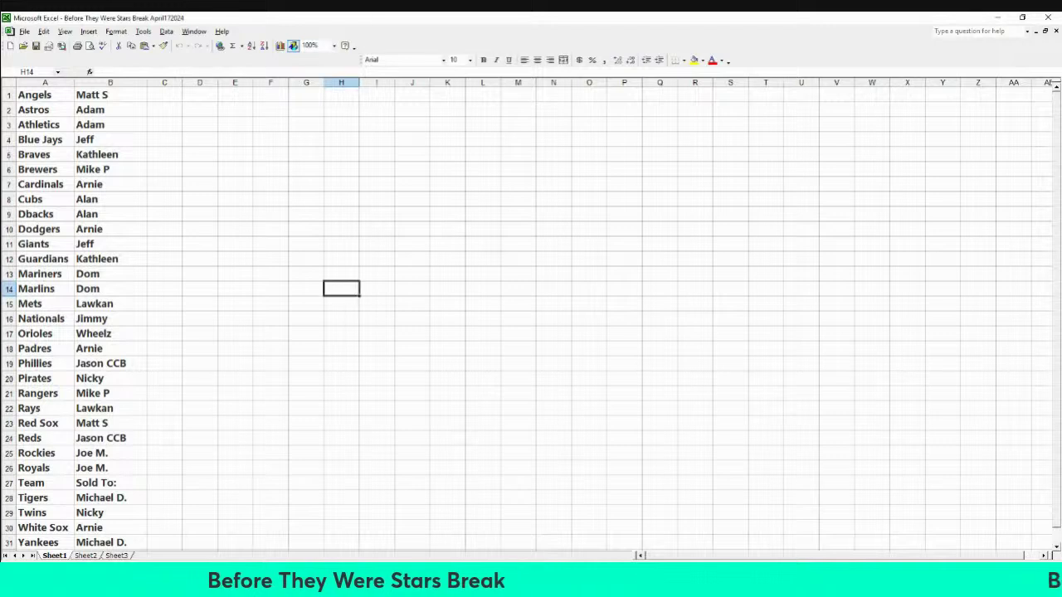
left_click(8, 95)
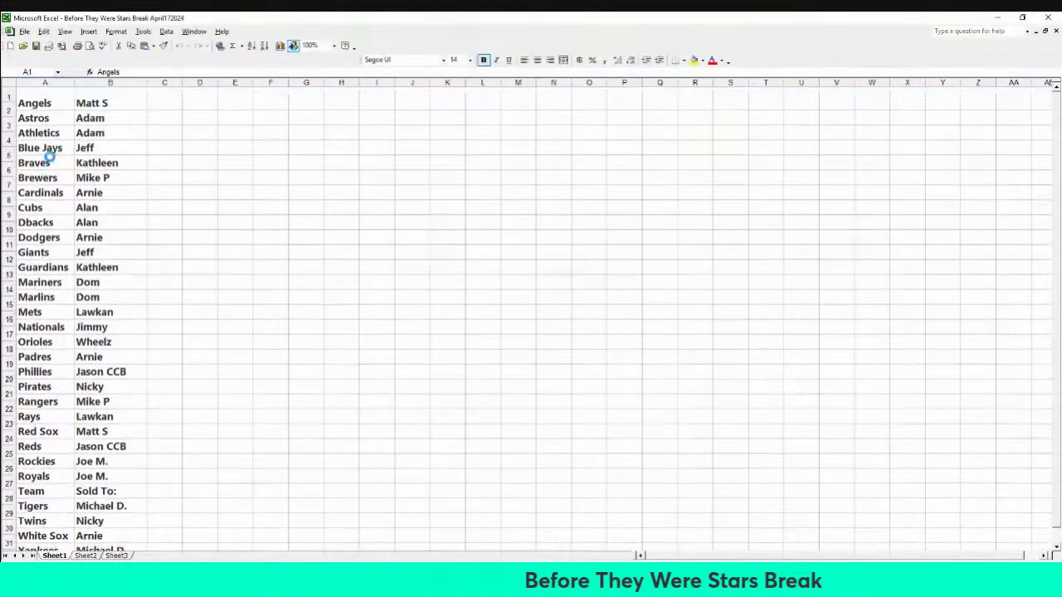
key("ctrl+shift+plus")
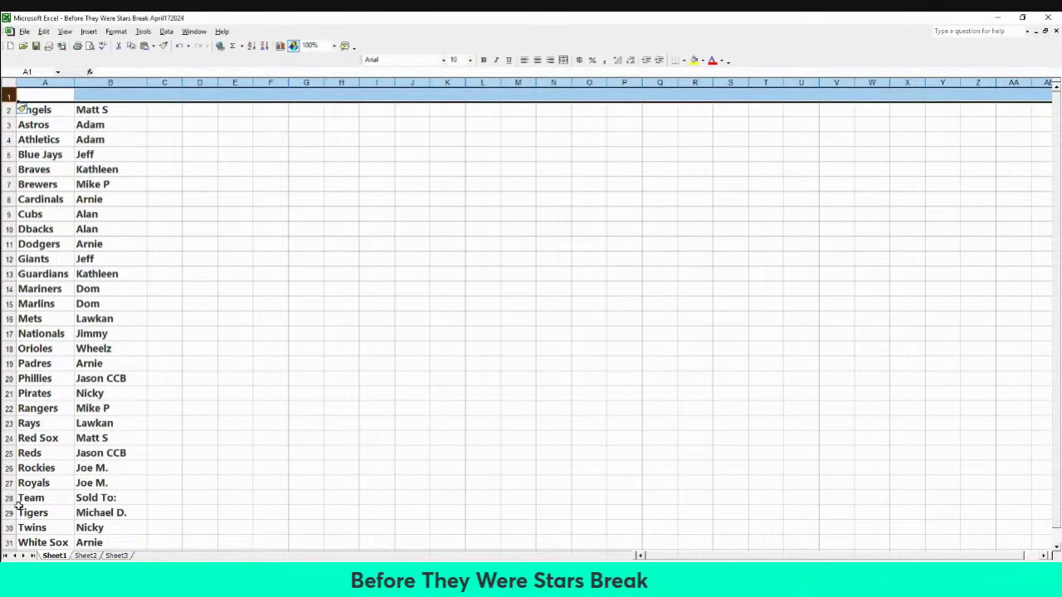
left_click_drag(20, 499, 100, 498)
key("ctrl+c")
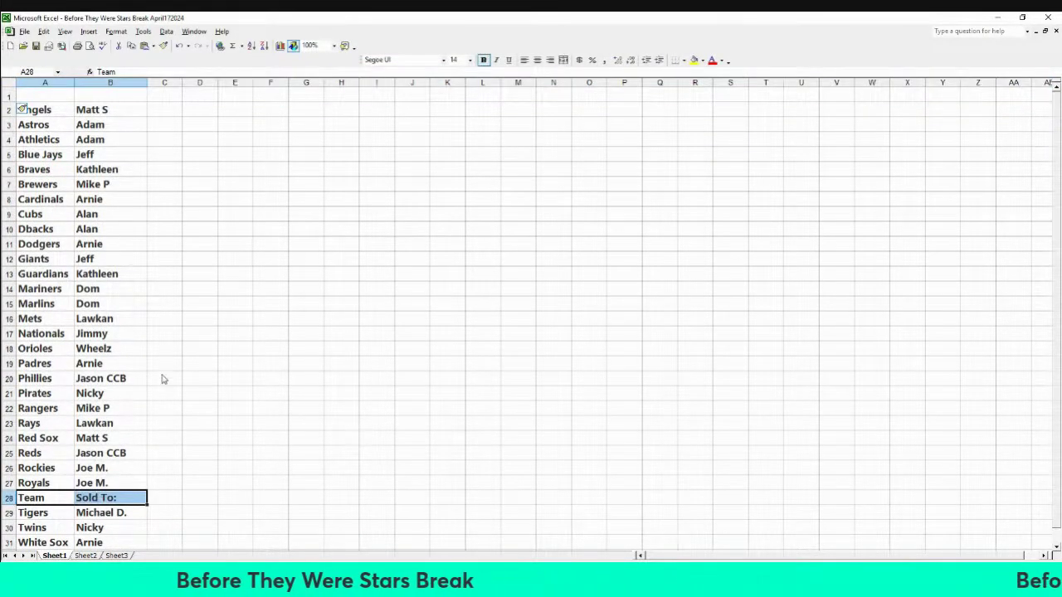
left_click(25, 96)
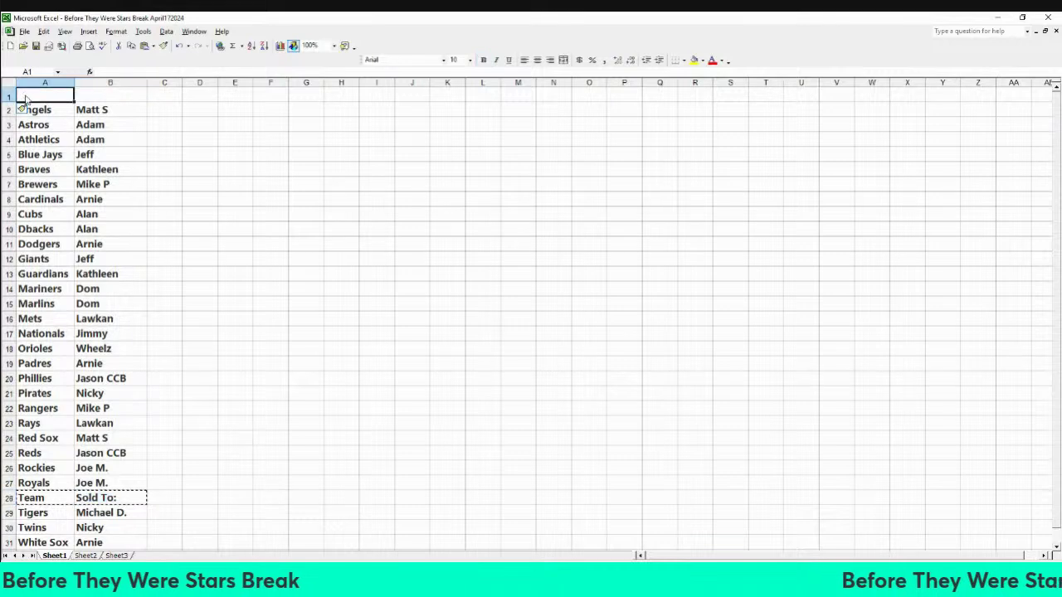
key("ctrl+v")
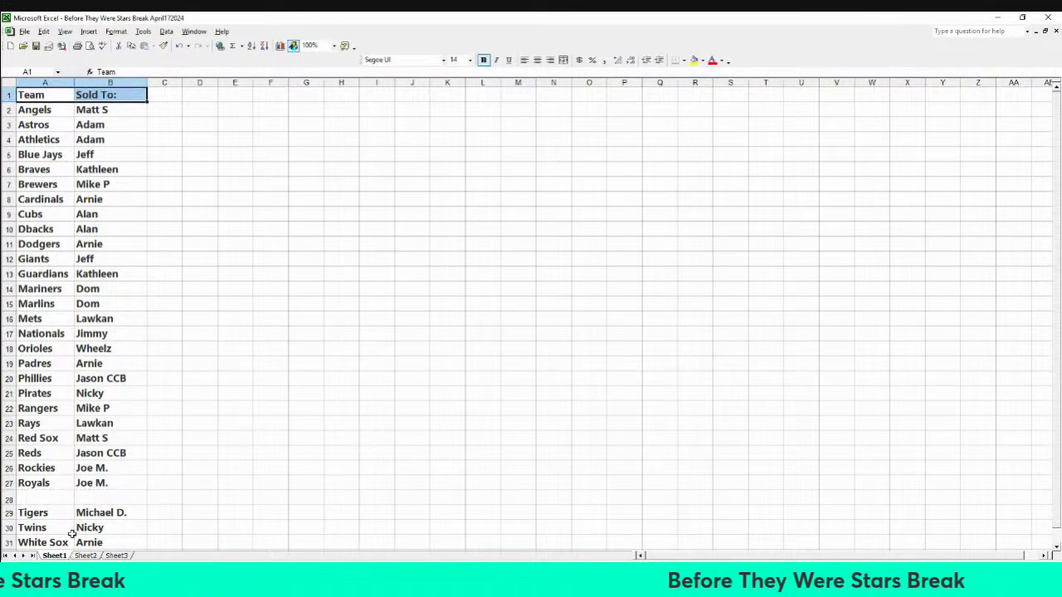
Delete the empty row 28 between the Royals and Tigers rows
left_click(8, 499)
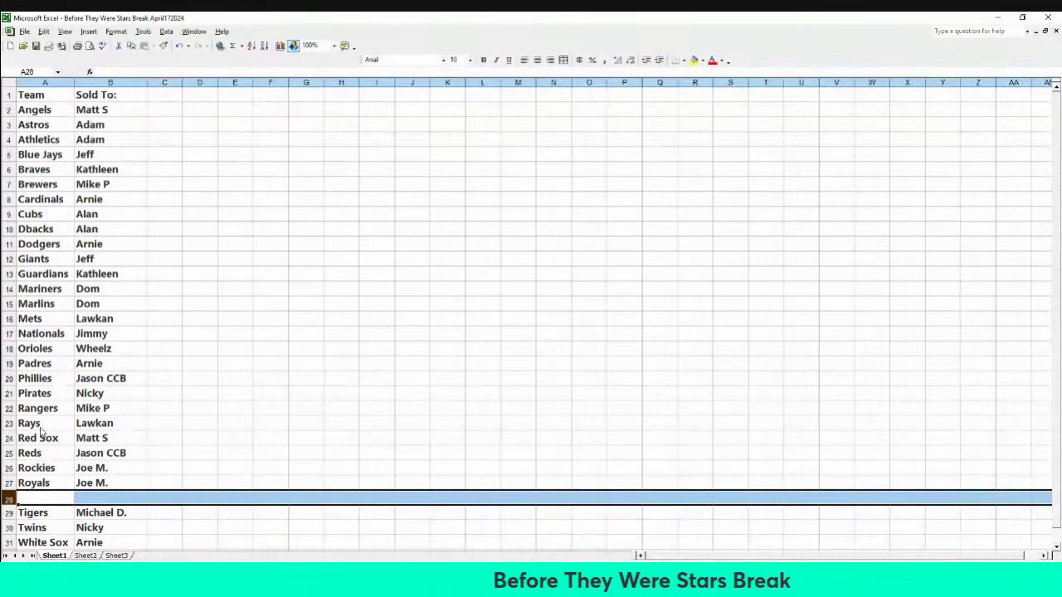
key("ctrl+minus")
left_click(320, 423)
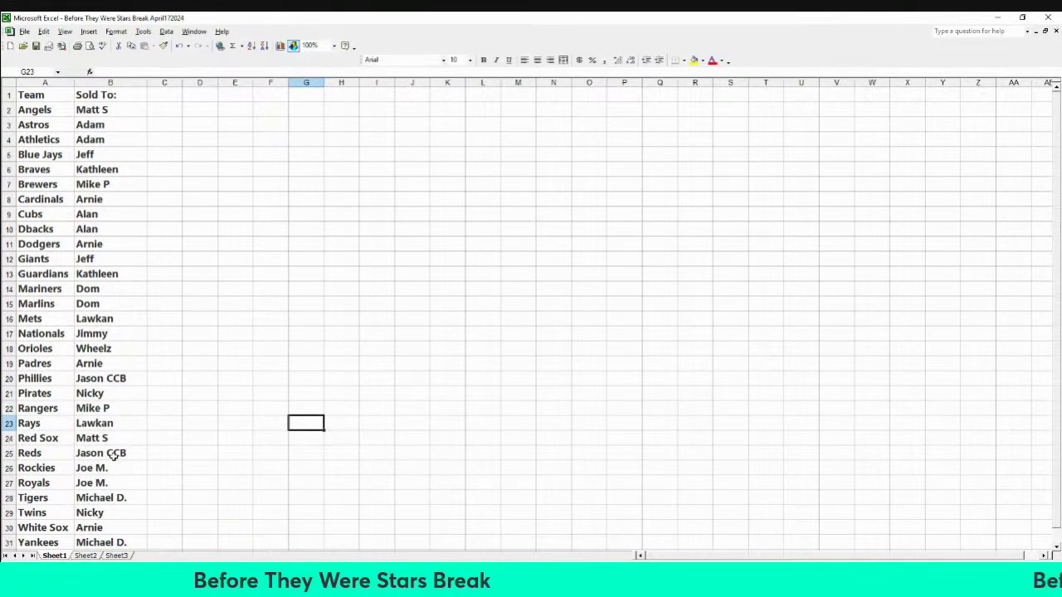
Swap the buyers of the Mets and the Royals in the Sold To: column
left_click(110, 319)
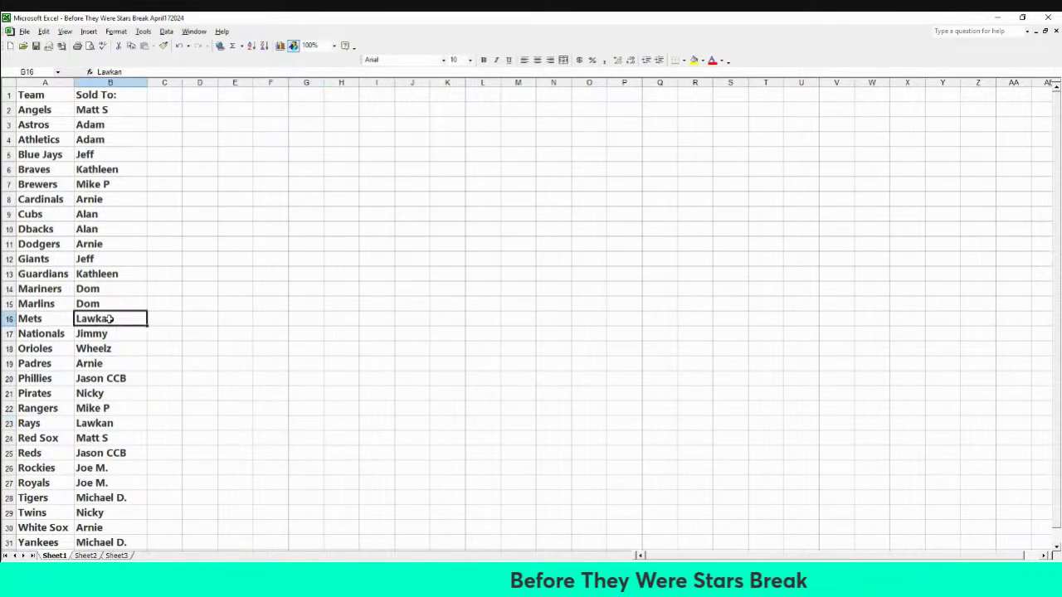
type("Joe")
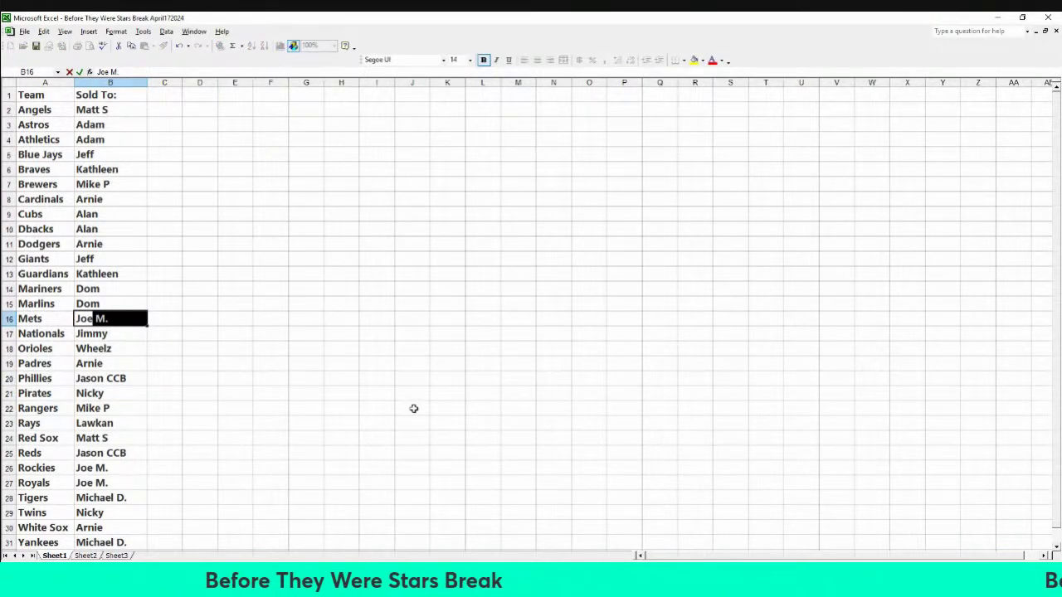
left_click(413, 408)
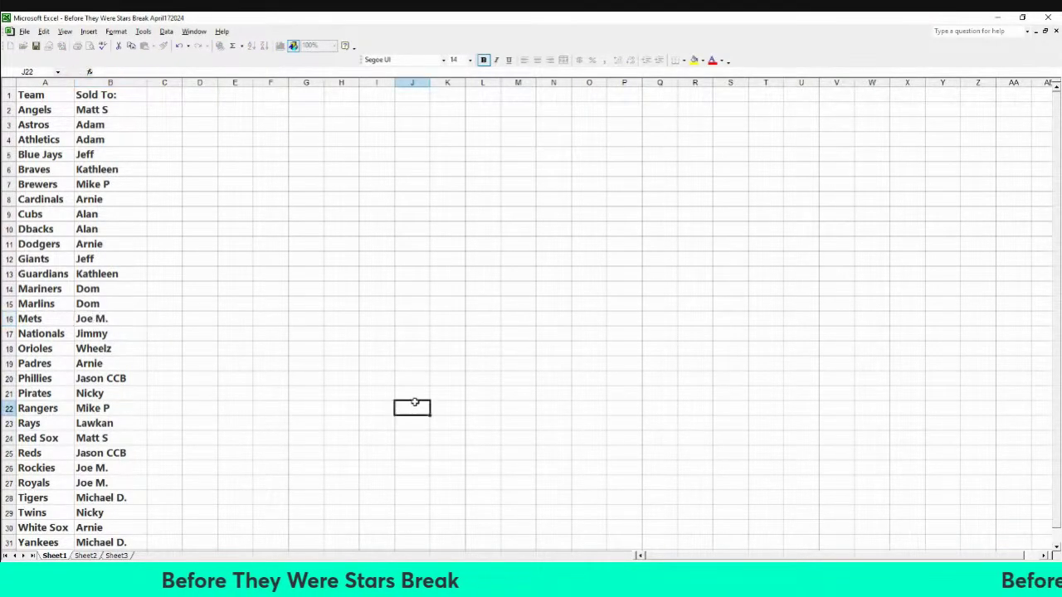
left_click(93, 484)
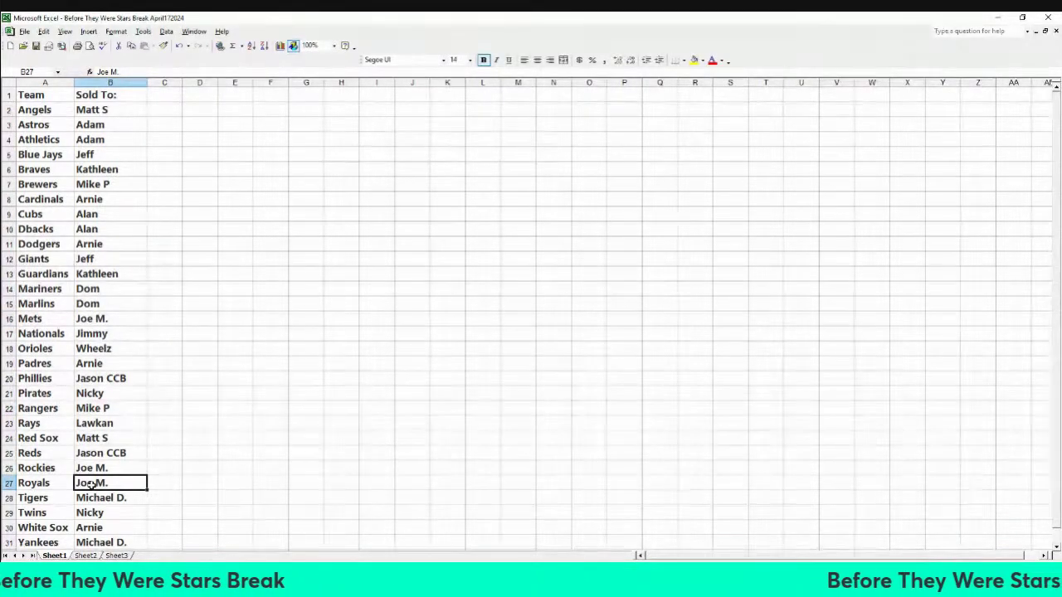
type("Lawkan")
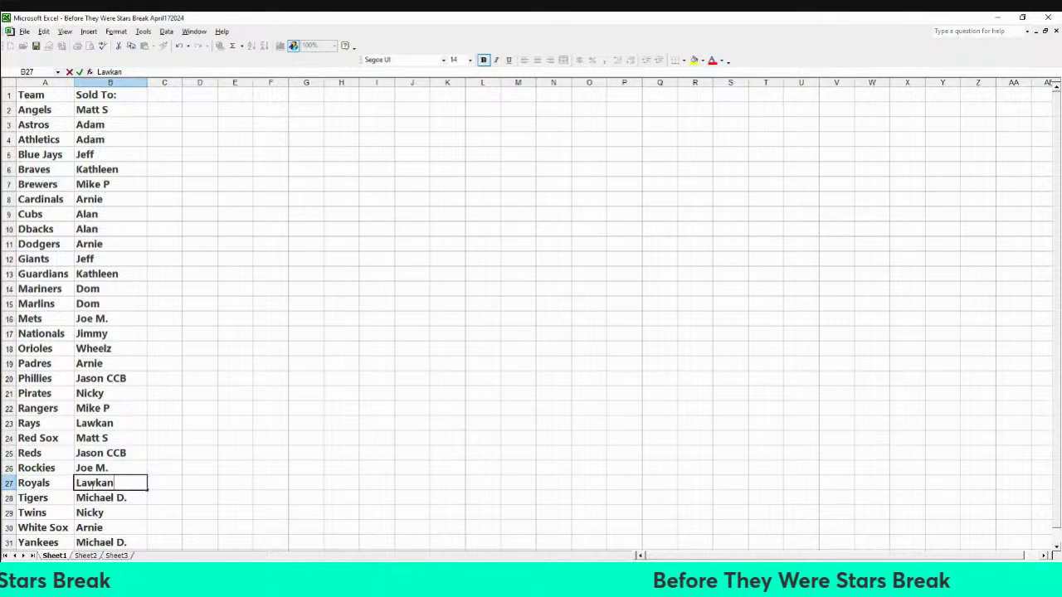
left_click(225, 448)
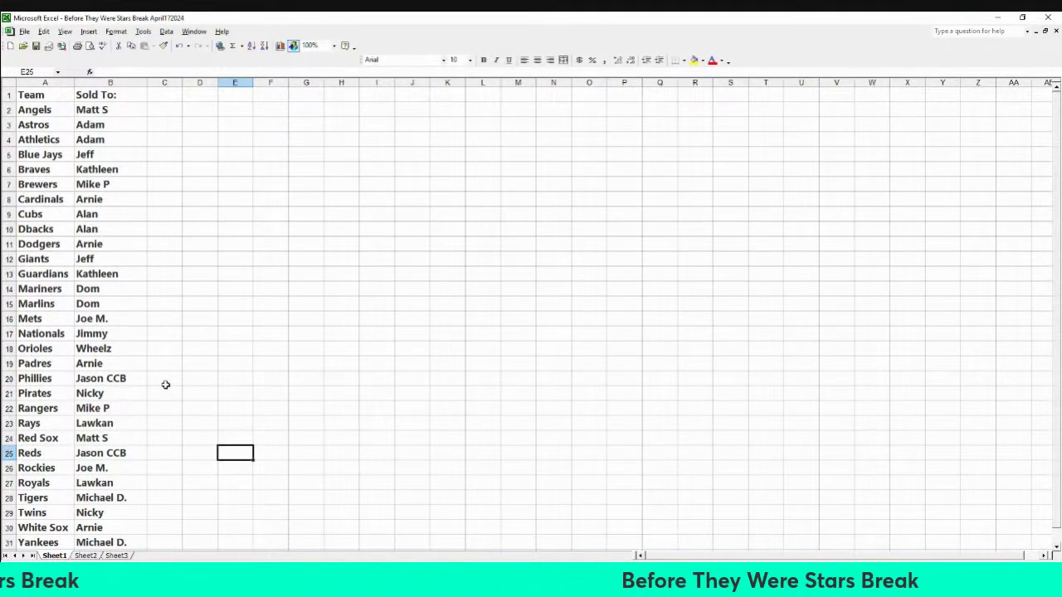
Swap the buyers of the Pirates and the Phillies in the Sold To: column
left_click(103, 393)
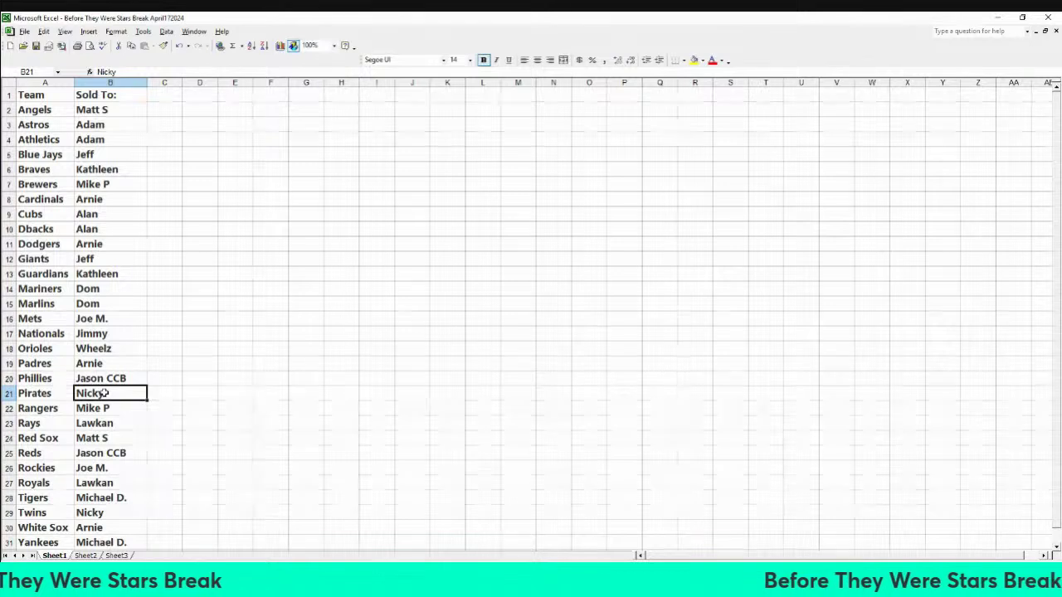
type("Jason CCB")
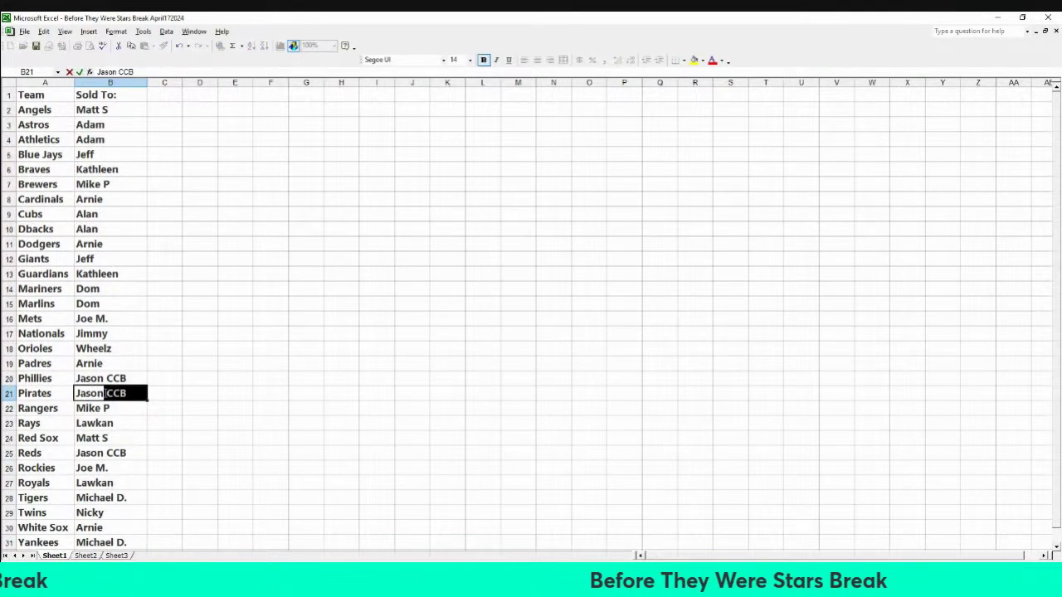
left_click(221, 380)
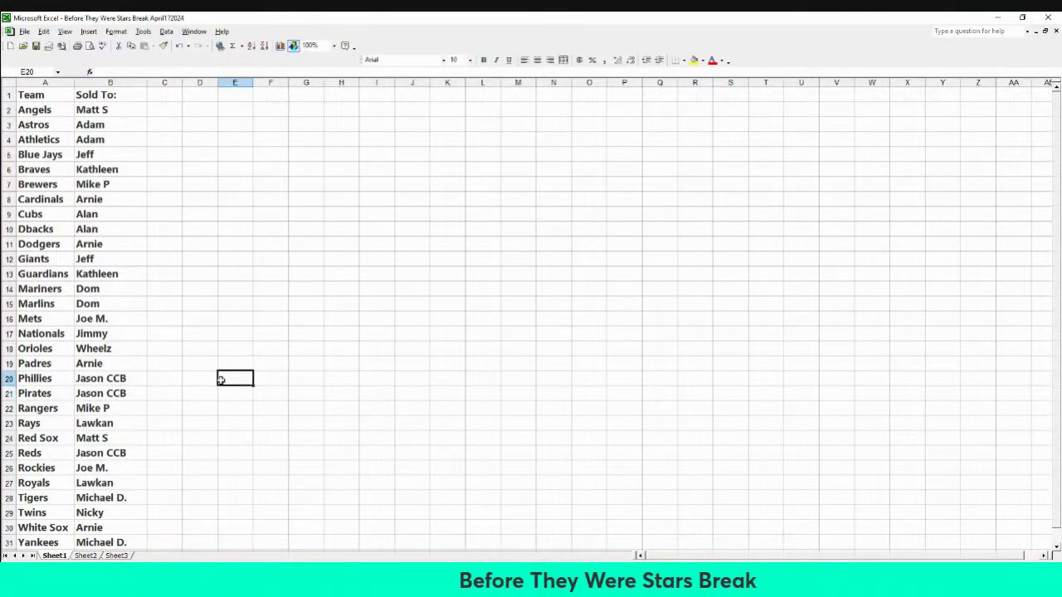
left_click(101, 378)
type("N")
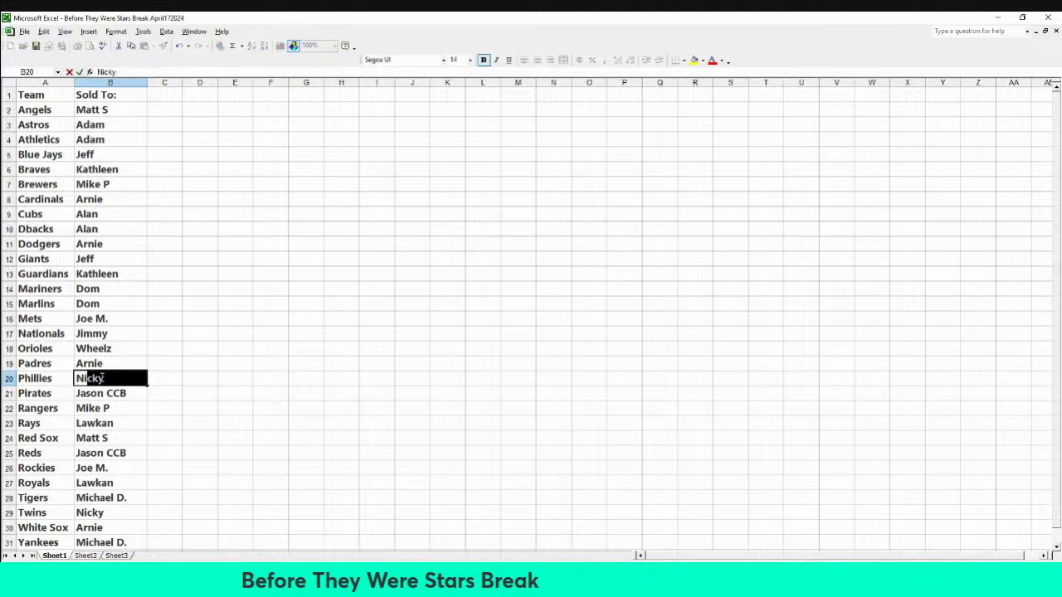
type("icky")
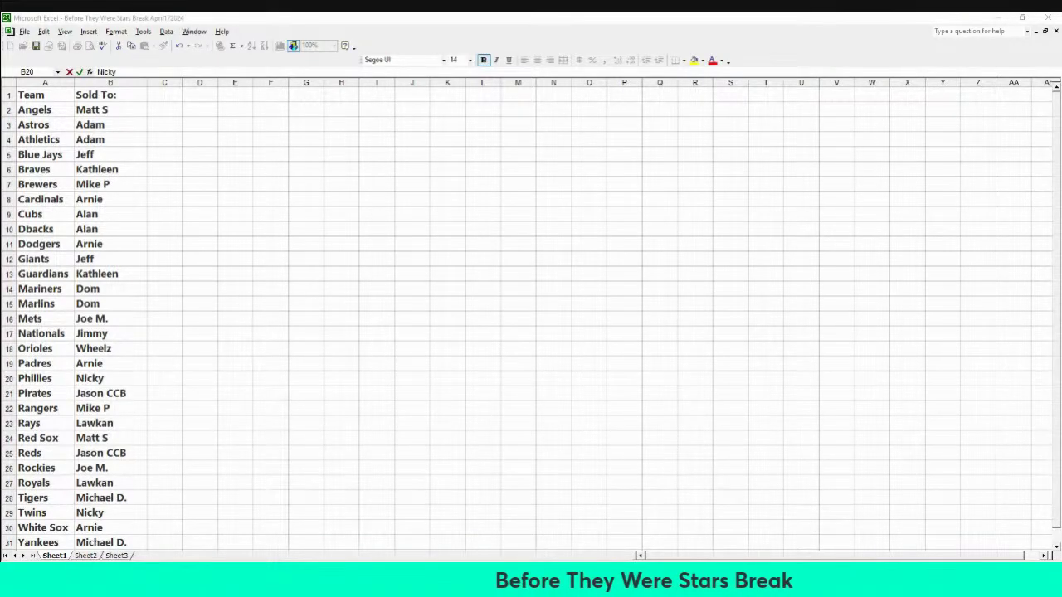
key("alt+Tab")
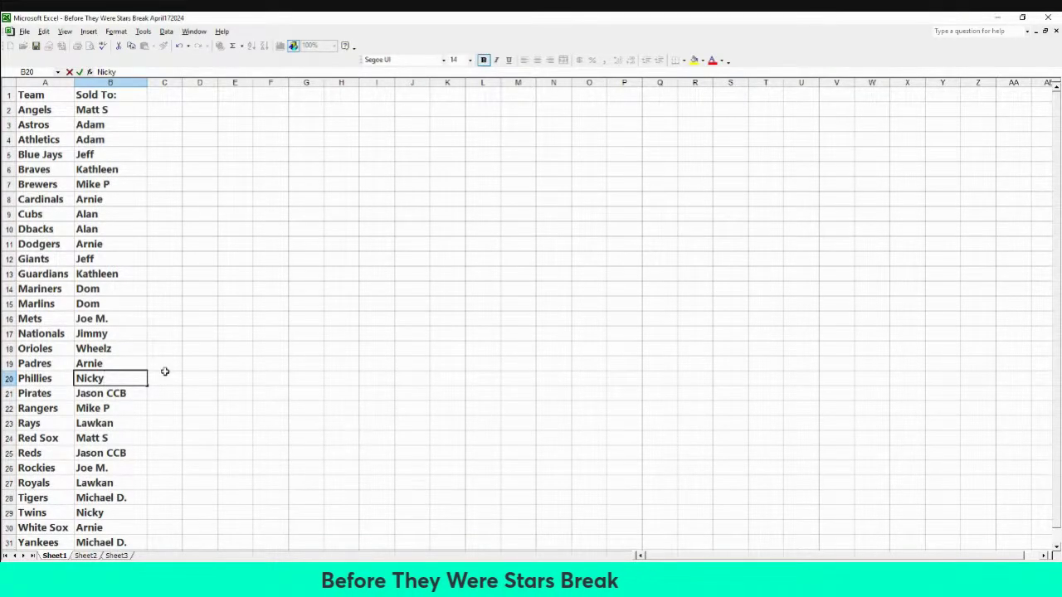
left_click(205, 338)
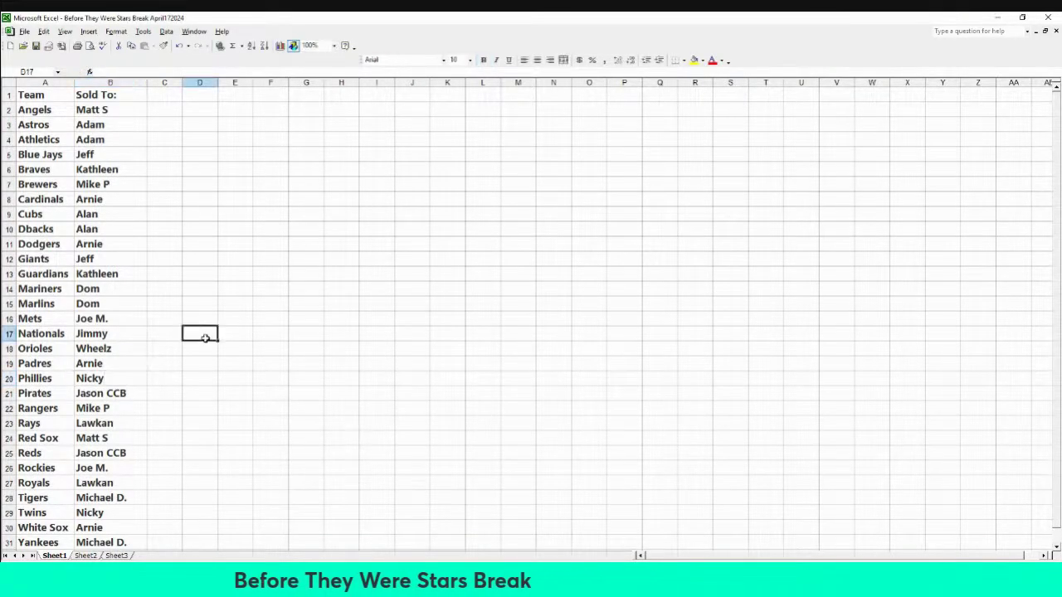
Replace the White Sox buyer in B30 with "Give Away"
left_click(86, 523)
type("Give")
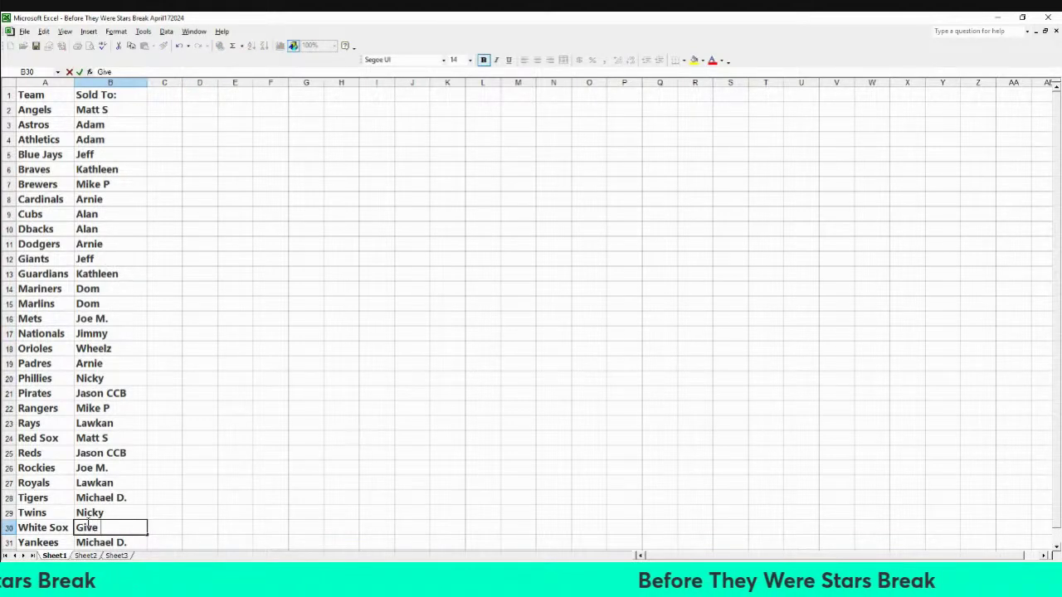
type(" Away")
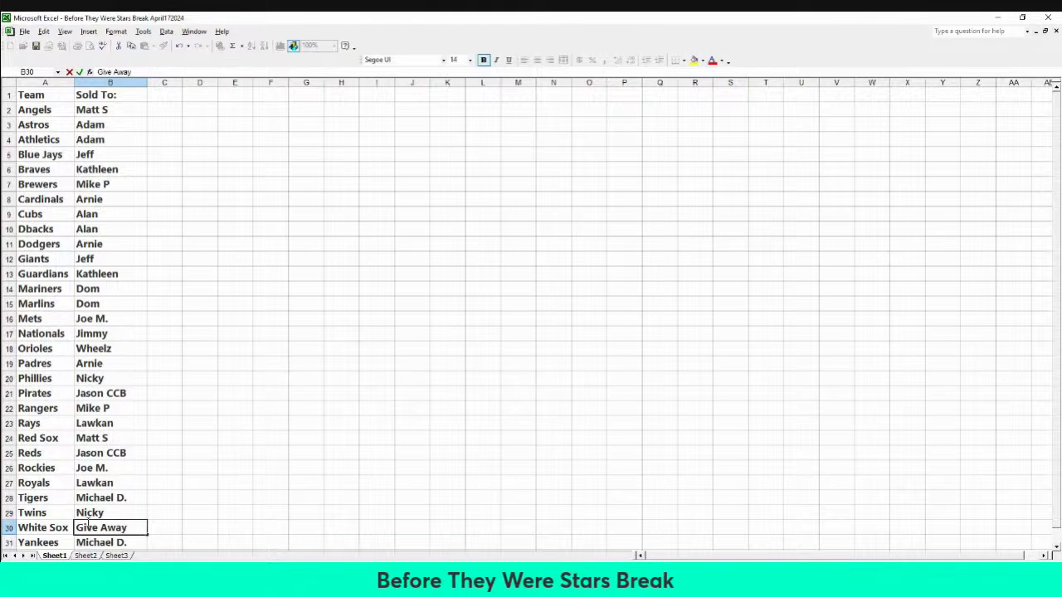
left_click(383, 376)
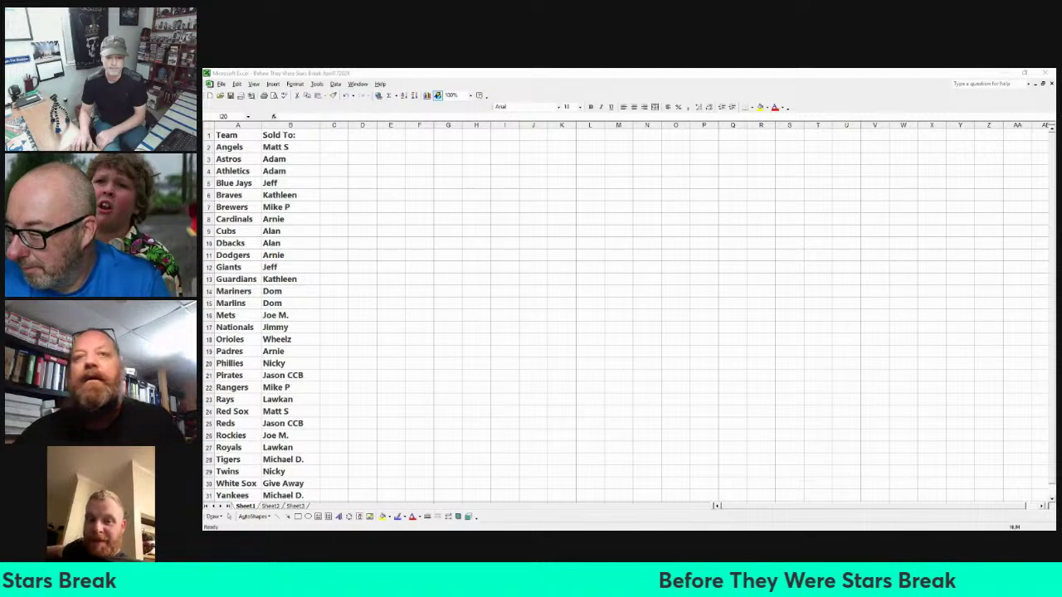
Swap the buyers of the Rangers and the Rockies in the Sold To: column
left_click(463, 525)
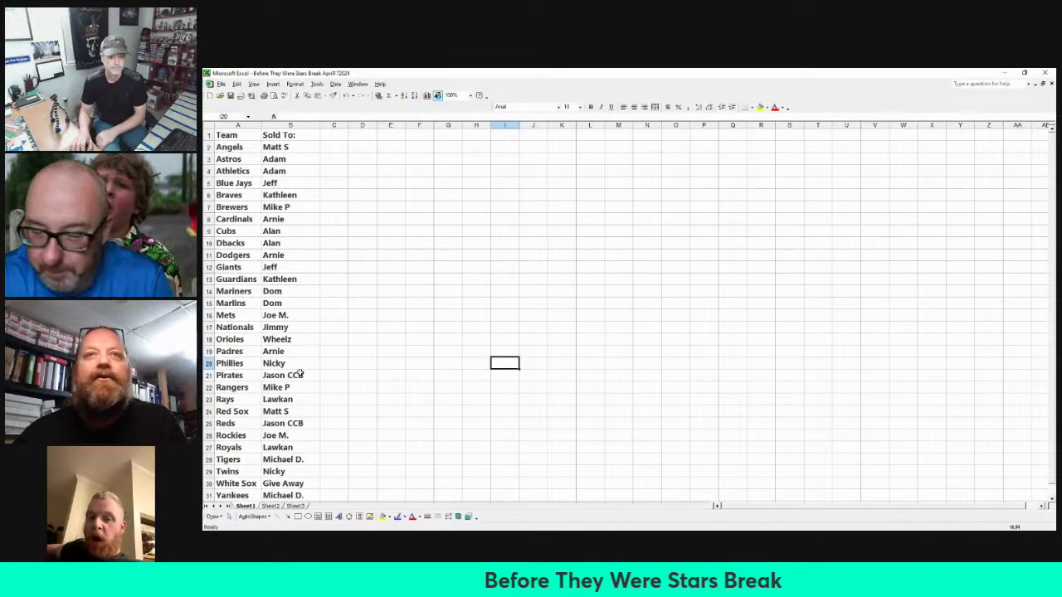
left_click(278, 388)
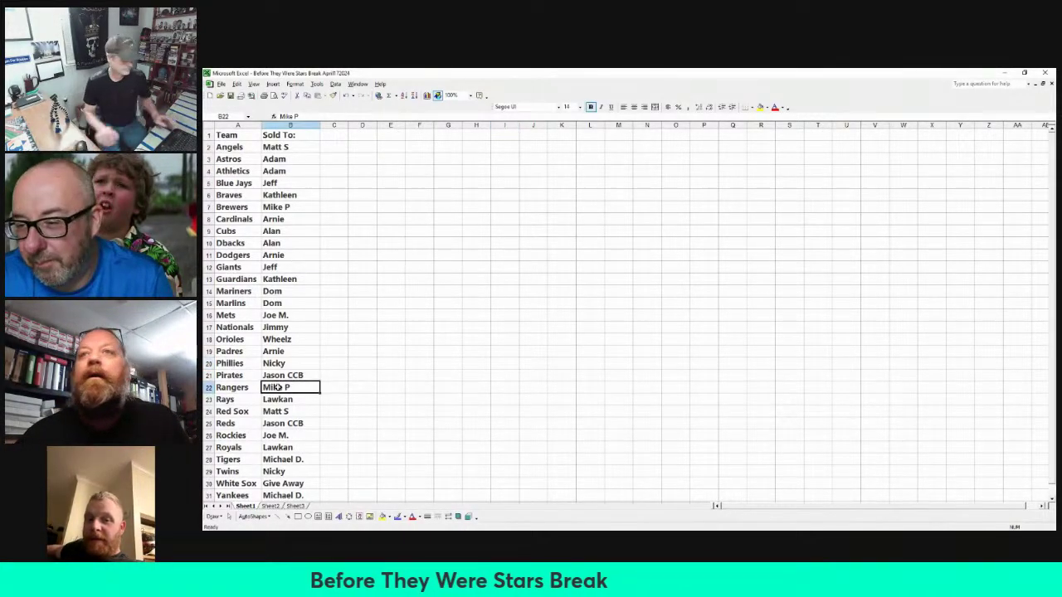
type("Joe")
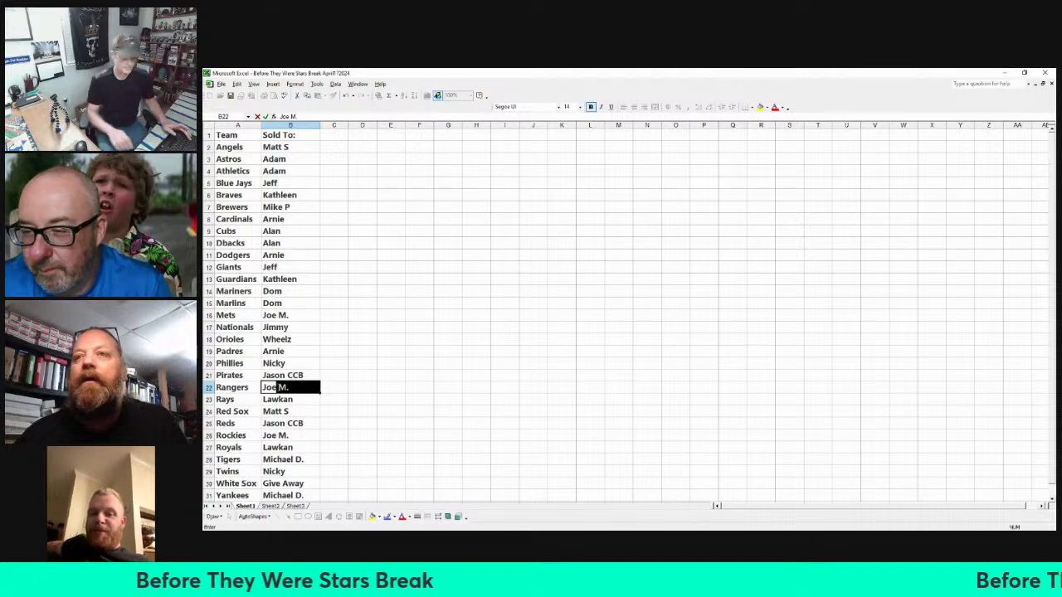
key("Return")
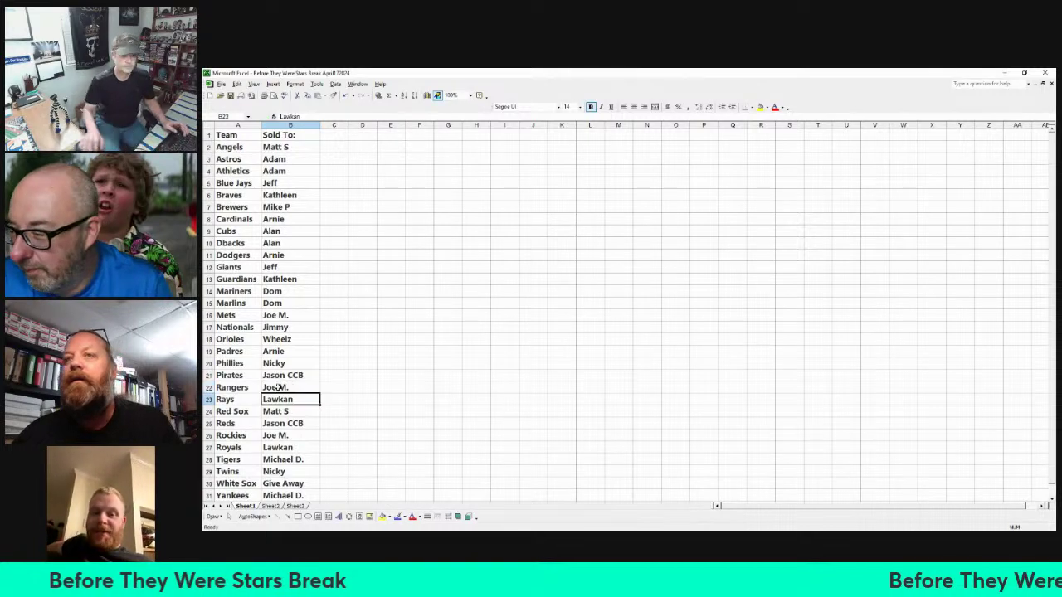
left_click(286, 436)
type("Mike")
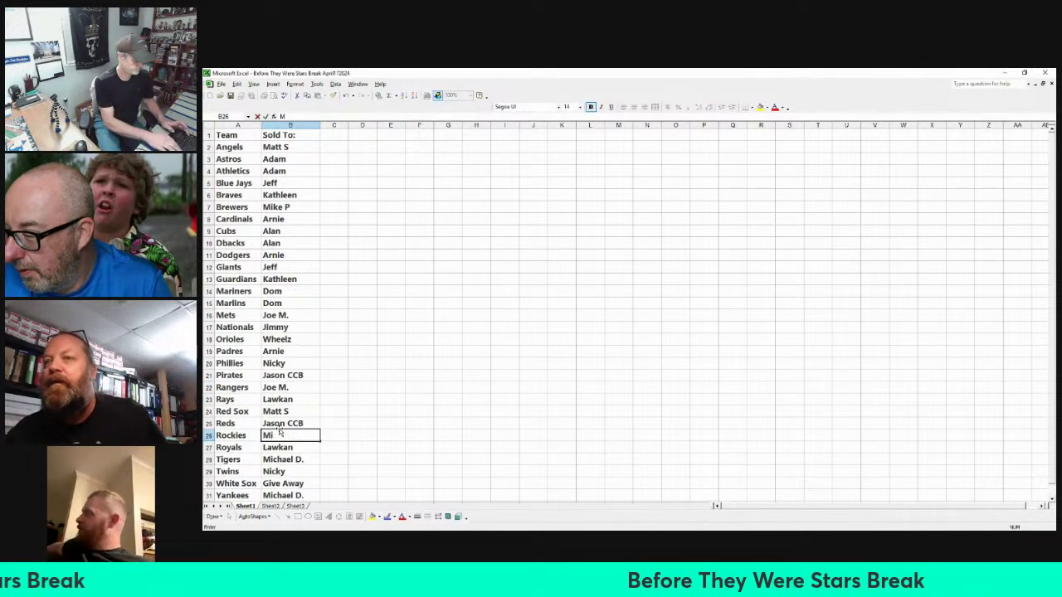
left_click(391, 424)
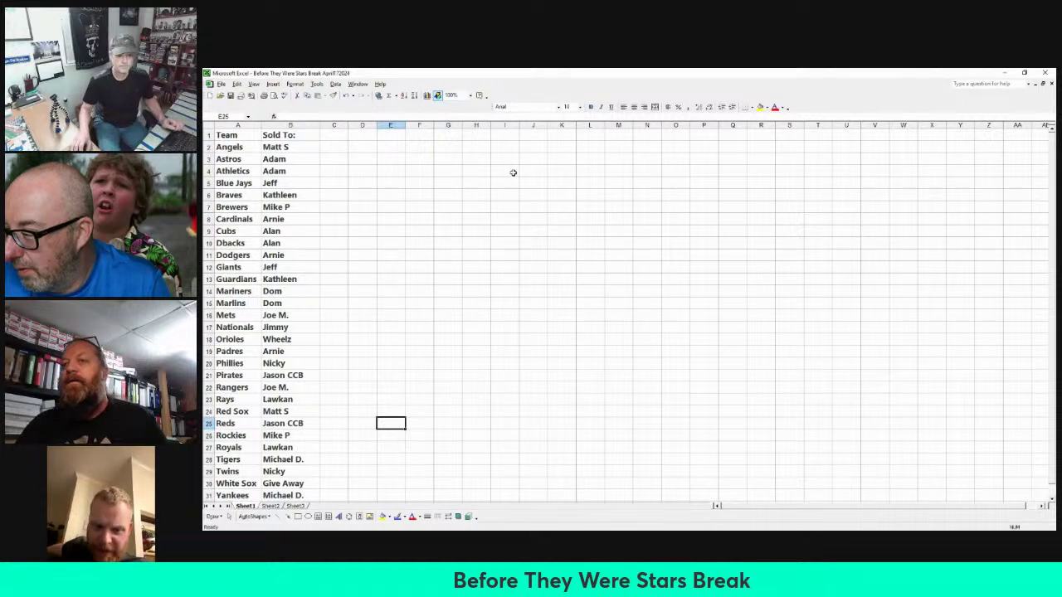